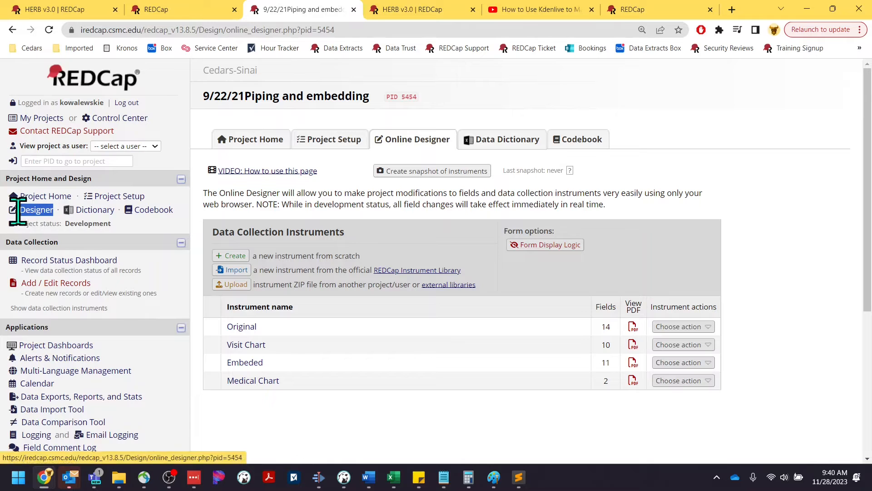
Open the Embeded instrument and review its Patient Information fields from MRN down to Zip.
left_click(236, 362)
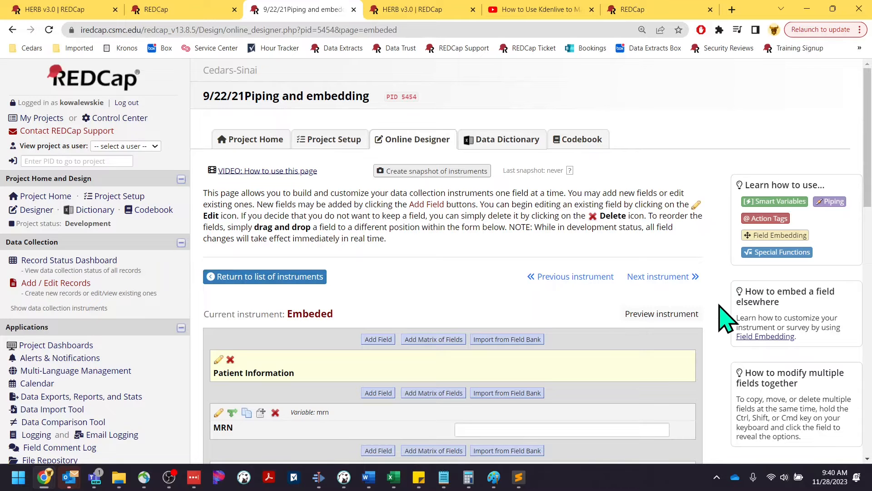
scroll(726, 319, "down", 2)
scroll(726, 319, "down", 2)
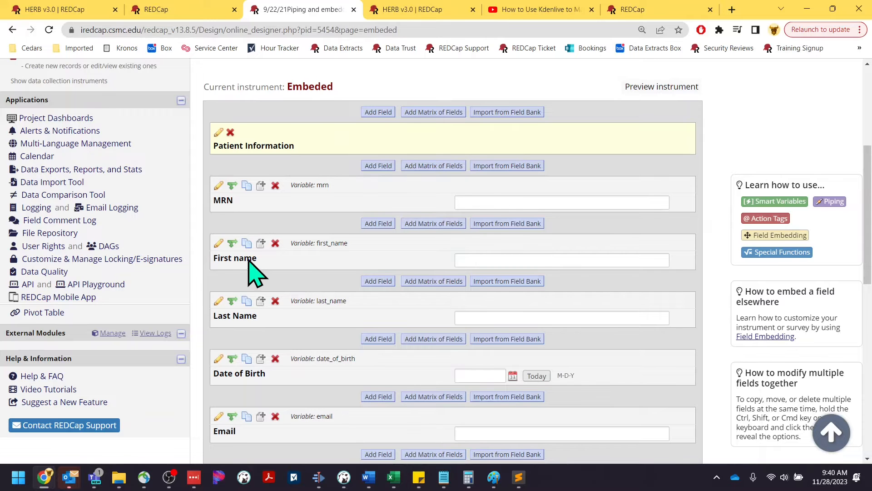
scroll(282, 257, "down", 1)
scroll(261, 380, "down", 2)
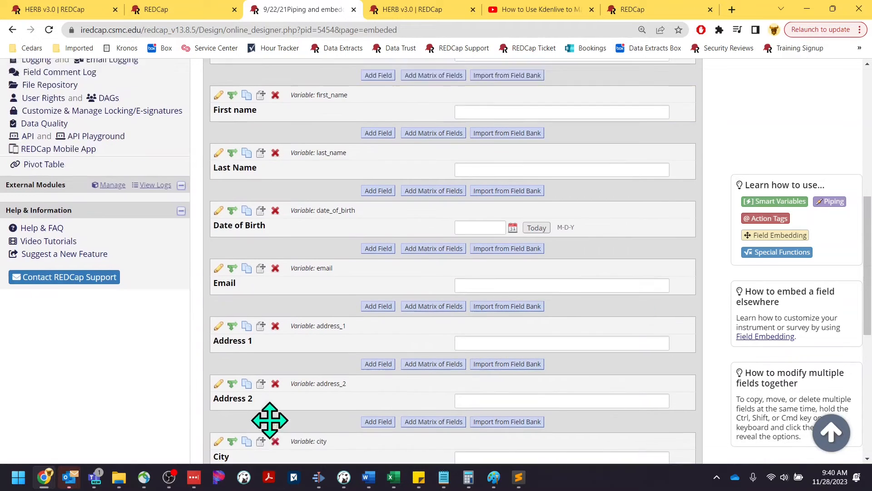
scroll(353, 311, "up", 3)
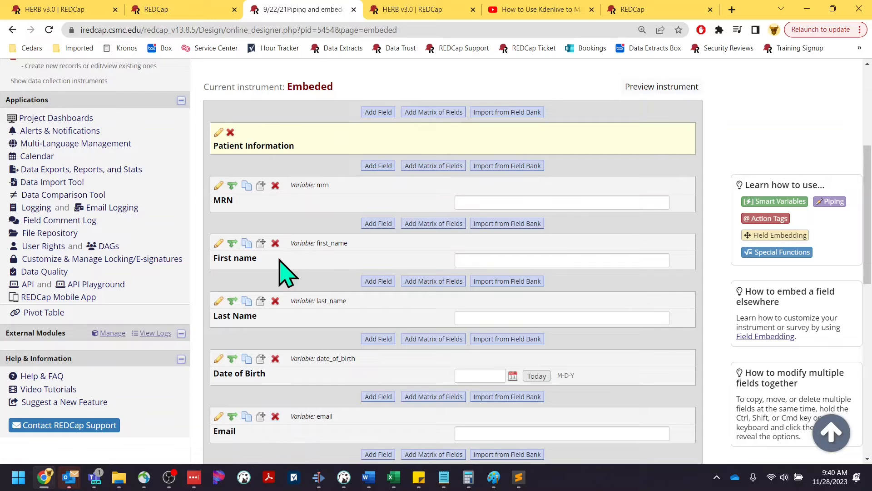
scroll(294, 281, "up", 2)
left_click(639, 200)
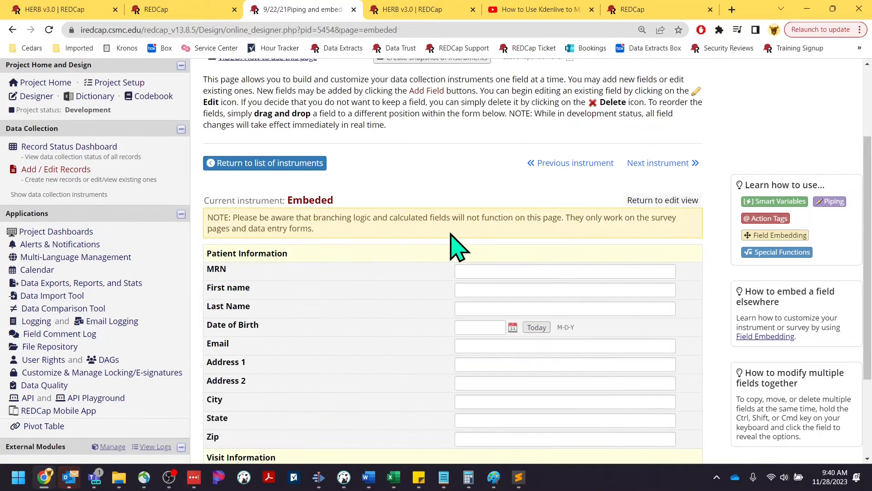
scroll(457, 244, "down", 1)
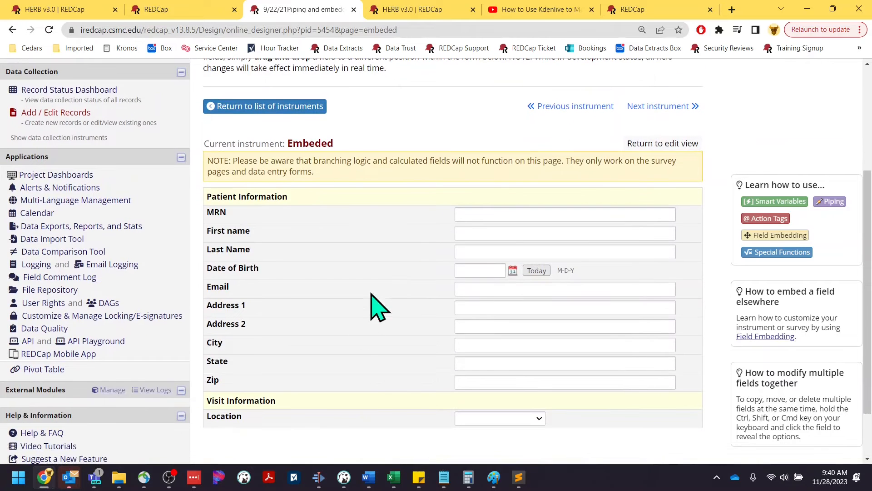
left_click(650, 144)
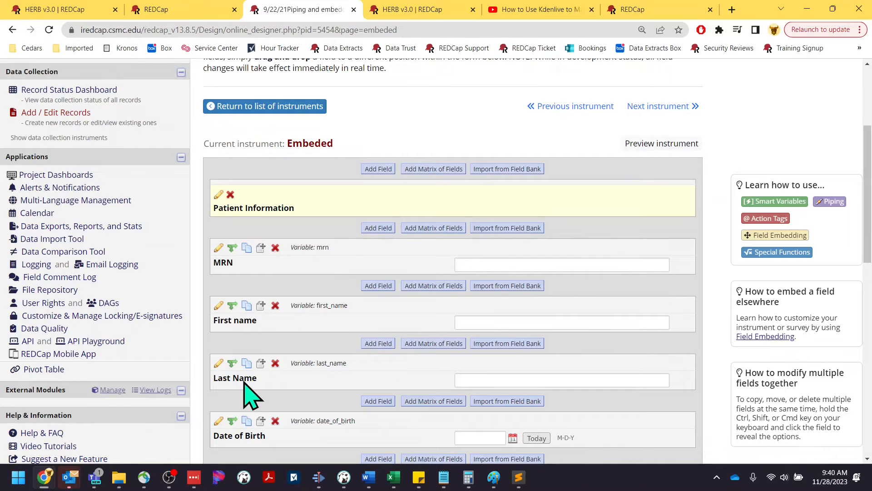
scroll(381, 376, "down", 2)
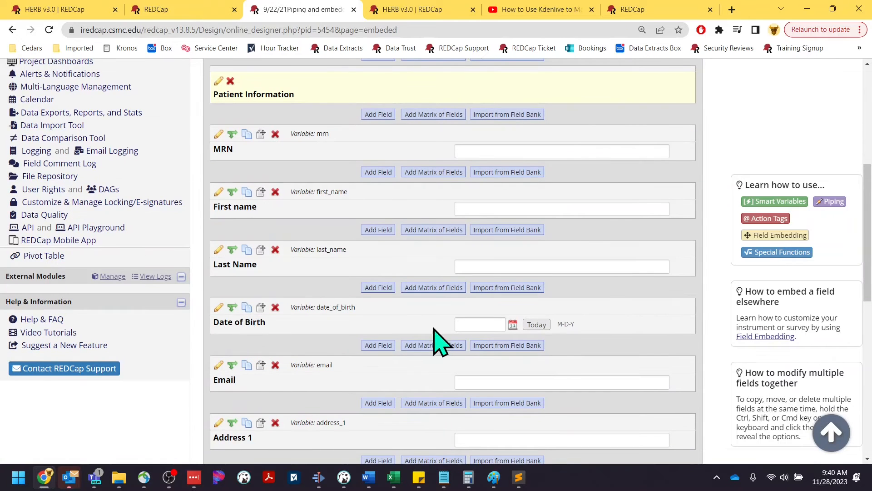
scroll(418, 323, "up", 3)
scroll(386, 279, "up", 1)
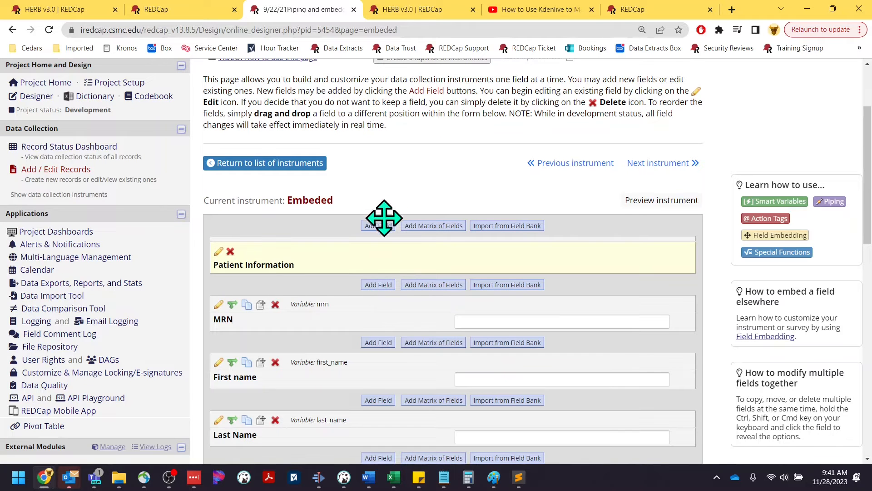
Add a Descriptive Text field below Patient Information with variable name embedded.
left_click(384, 286)
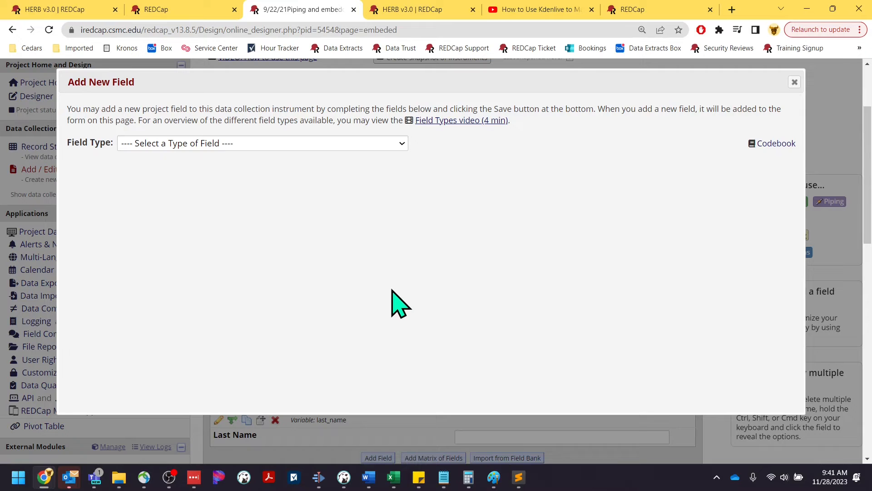
left_click(328, 145)
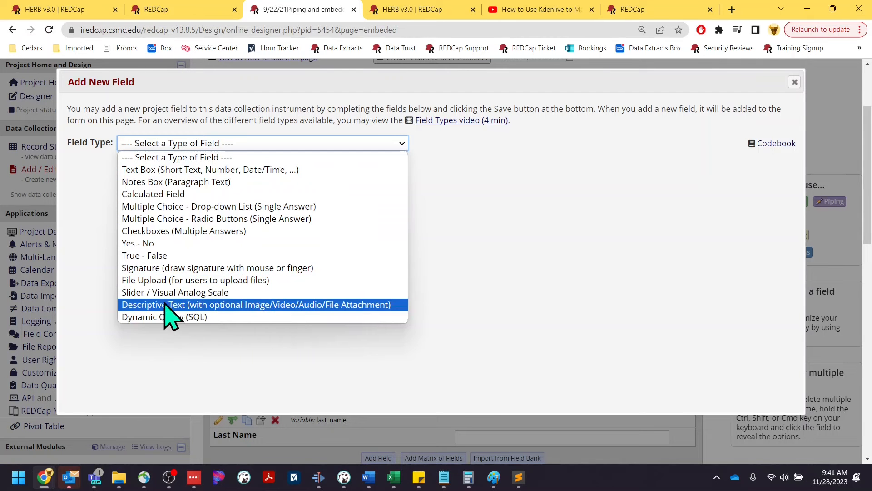
left_click(179, 303)
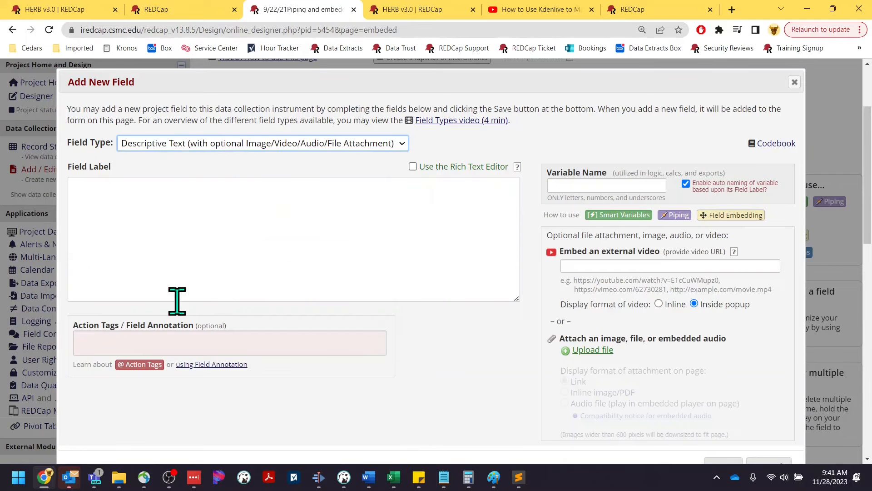
left_click(193, 143)
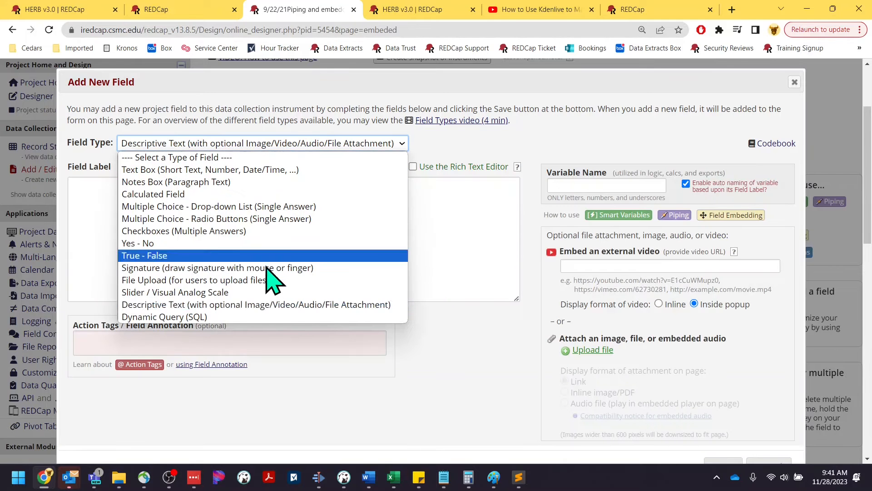
left_click(257, 306)
left_click(248, 228)
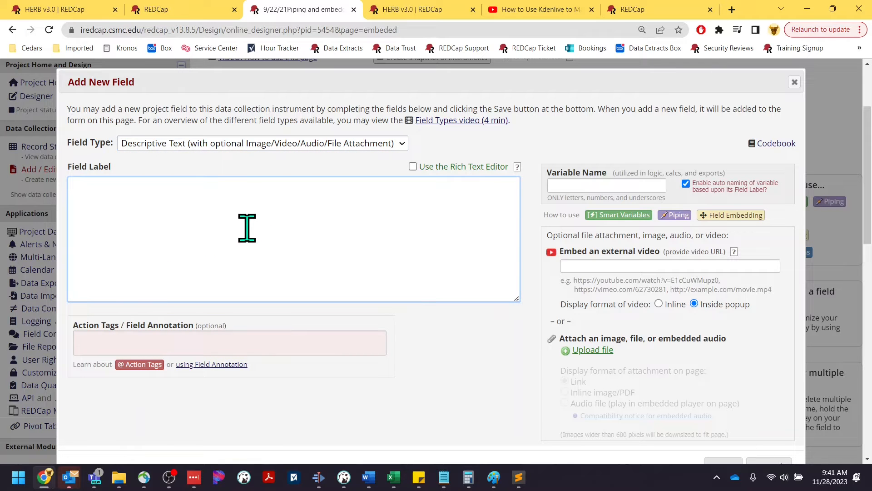
left_click(612, 185)
type("embedded")
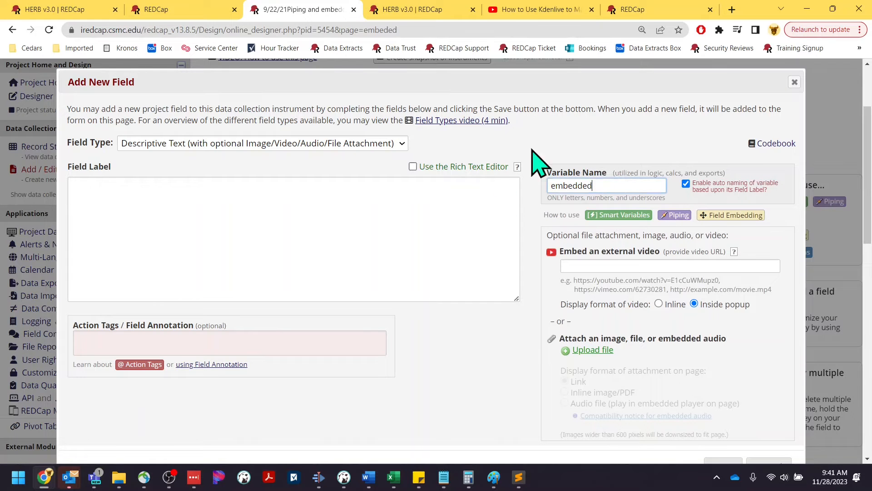
Enable the Rich Text Editor, insert a blank 4x4 table as the label, and save.
left_click(413, 166)
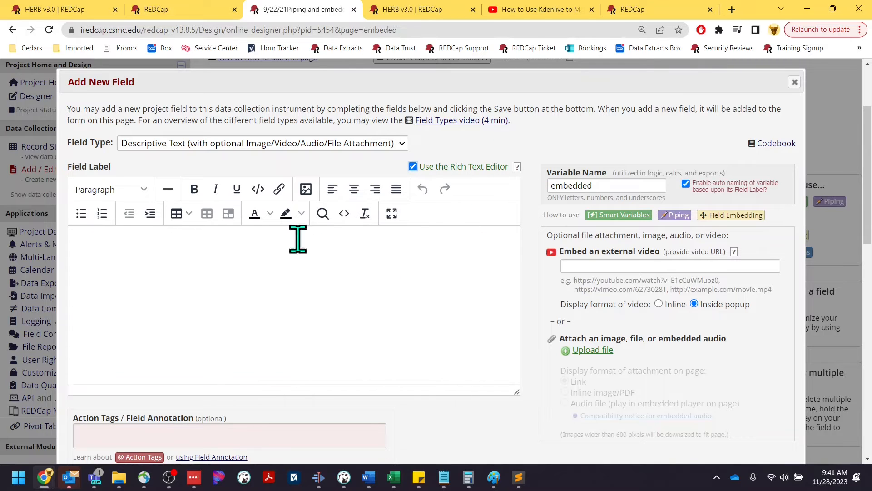
left_click(177, 213)
mouse_move(198, 238)
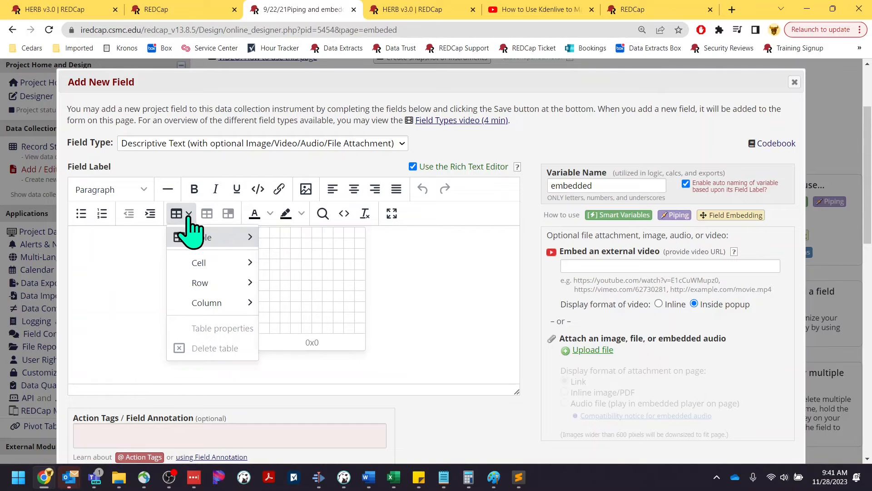
left_click(301, 268)
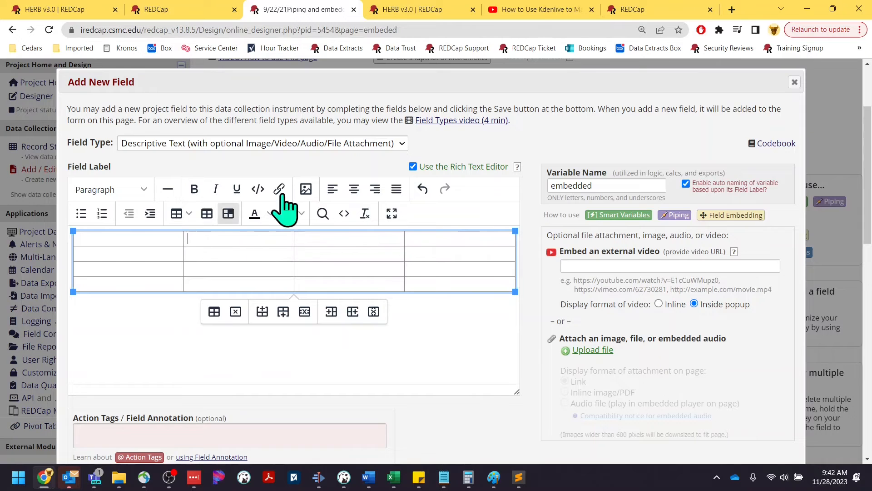
left_click(262, 236)
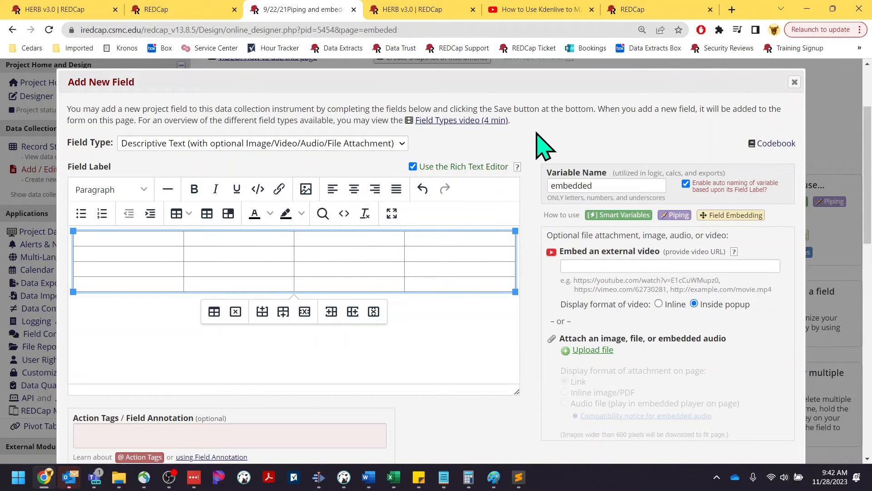
scroll(535, 244, "down", 3)
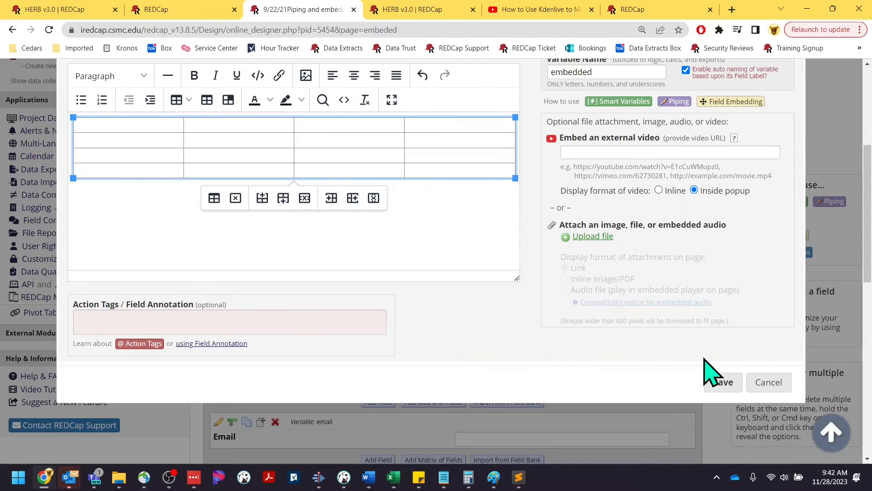
left_click(724, 383)
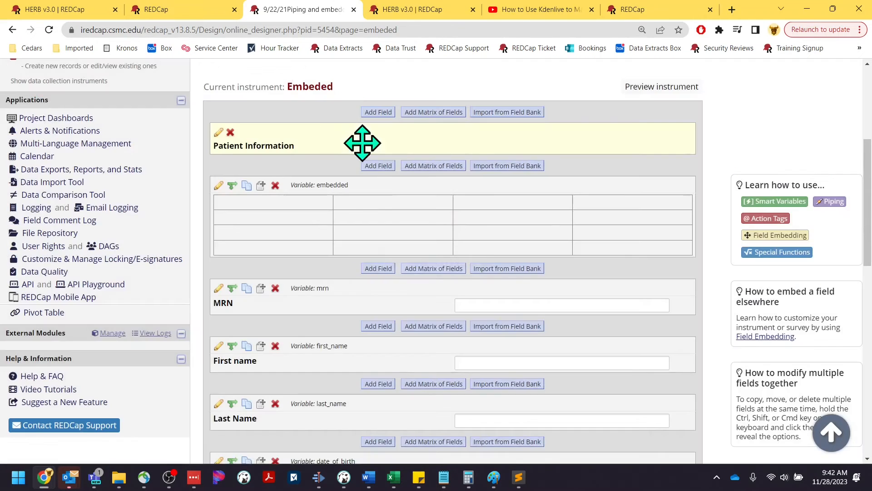
Scroll to the saved blank table field named embedded, just above MRN.
scroll(350, 288, "down", 1)
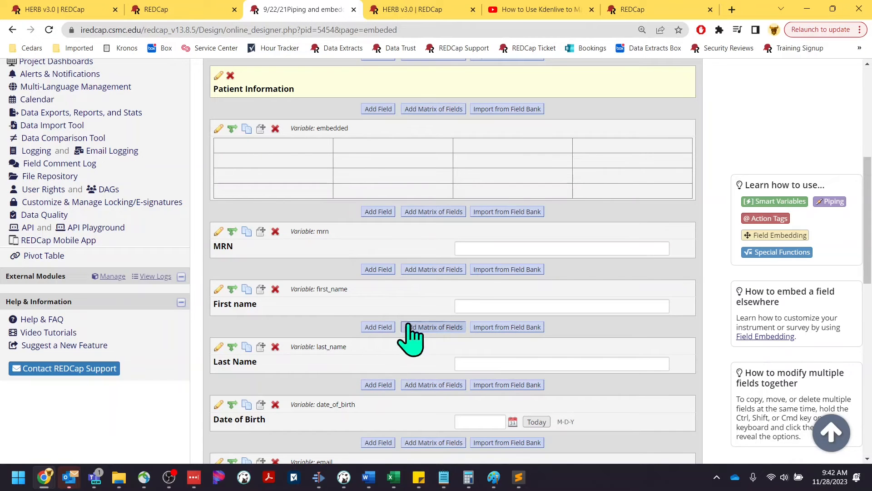
Put {mrn}, {first_name}, {last_name} and {date_of_birth} into the table's cells and save.
left_click(218, 128)
left_click(242, 234)
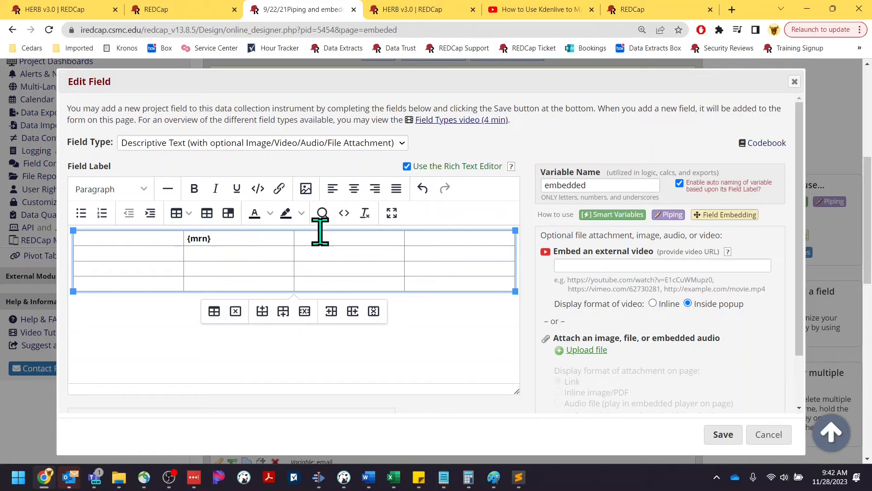
left_click_drag(210, 239, 184, 240)
left_click(217, 239)
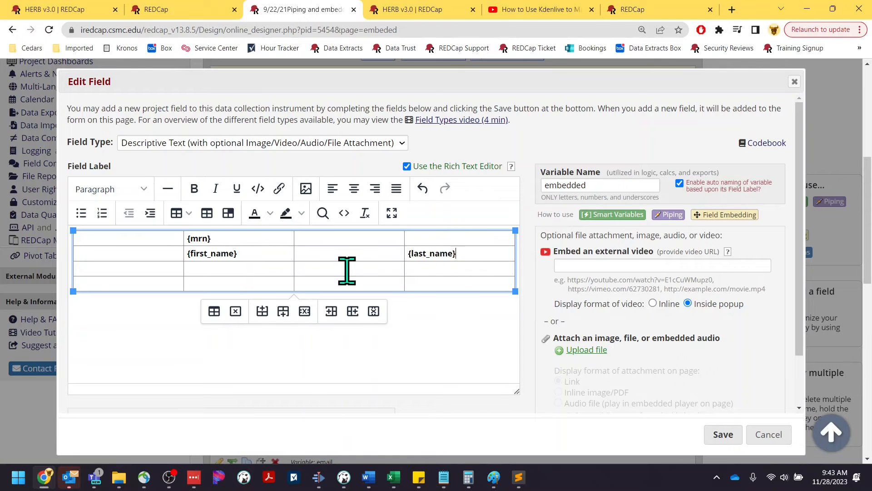
left_click(233, 272)
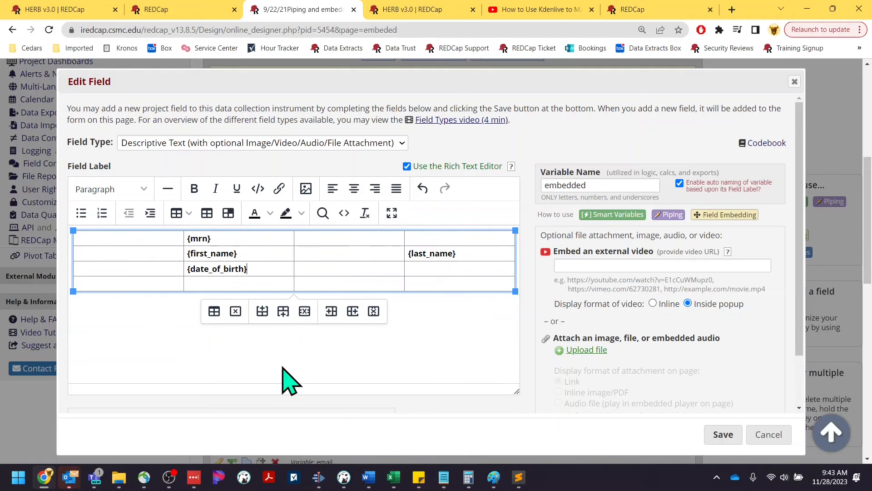
left_click(718, 434)
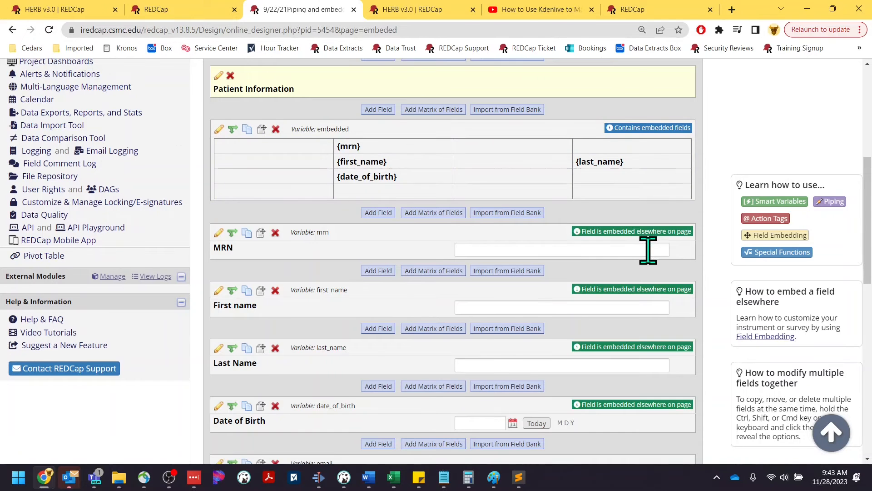
Try the embedded MRN, First name, Last Name and Date of Birth entry boxes.
scroll(649, 249, "down", 1)
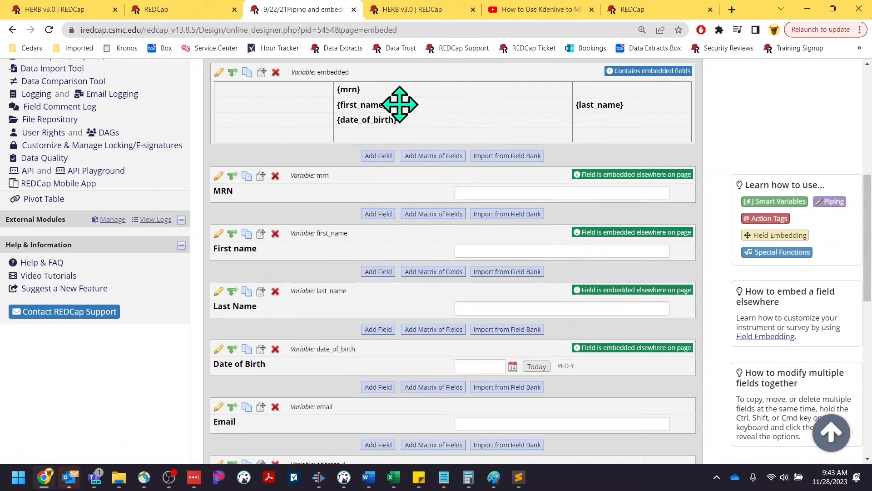
left_click(510, 192)
left_click(490, 251)
left_click(491, 308)
left_click(472, 366)
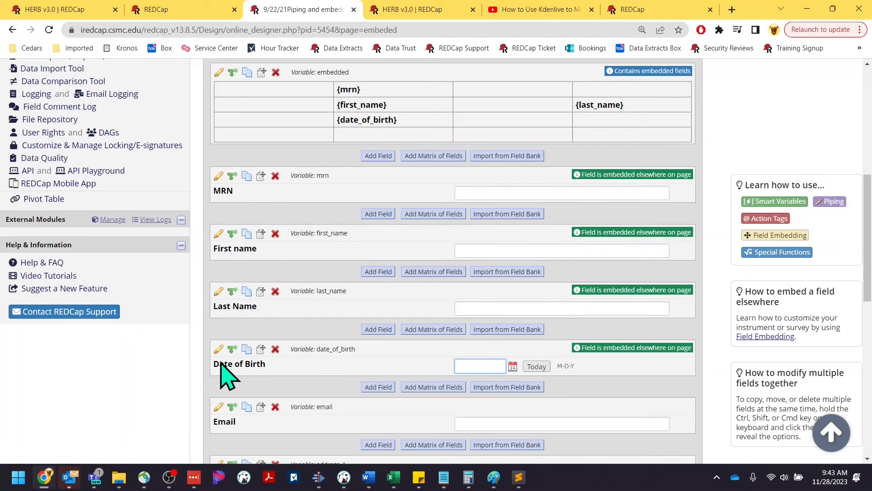
Go to Add / Edit Records to reach a new record's home page.
scroll(341, 169, "up", 3)
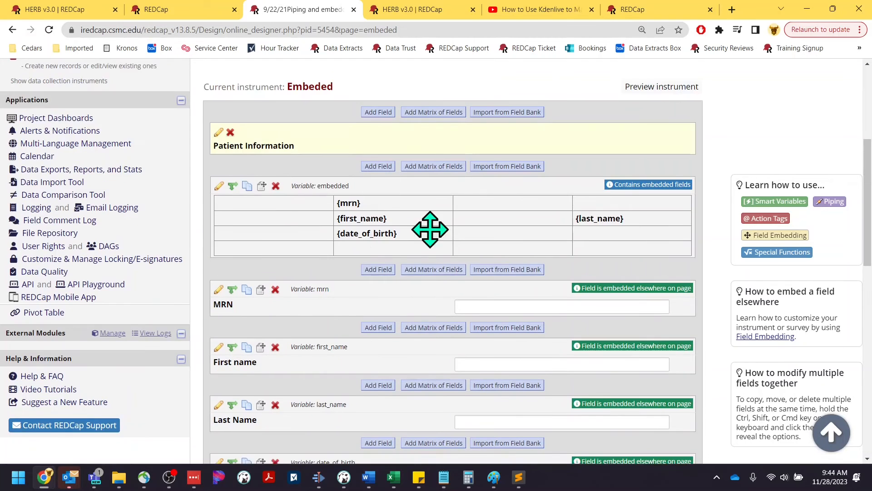
scroll(140, 296, "up", 3)
left_click(22, 167)
Start record 4, open its Embeded form, and try the unlabeled entry boxes in the table.
left_click(485, 282)
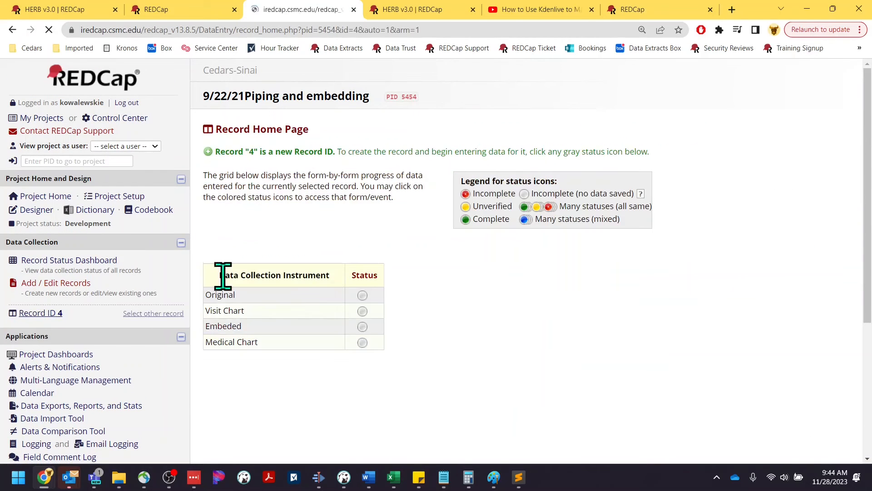
left_click(363, 326)
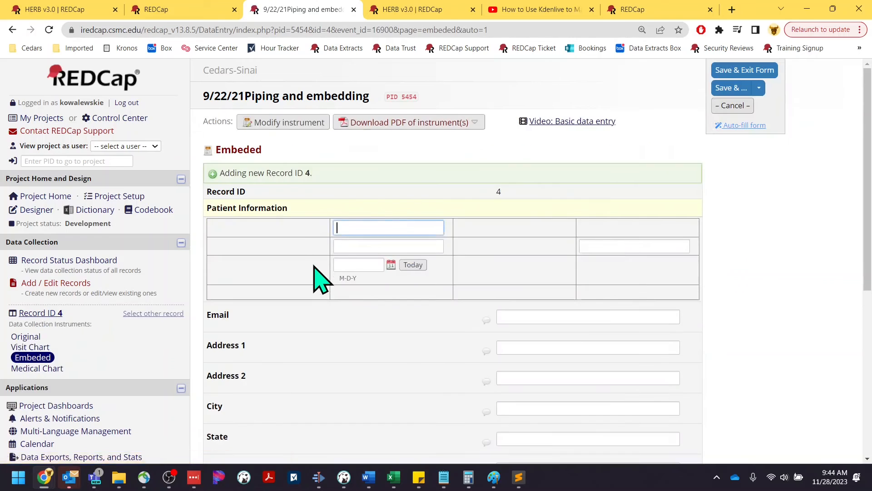
scroll(321, 272, "down", 3)
scroll(382, 182, "up", 1)
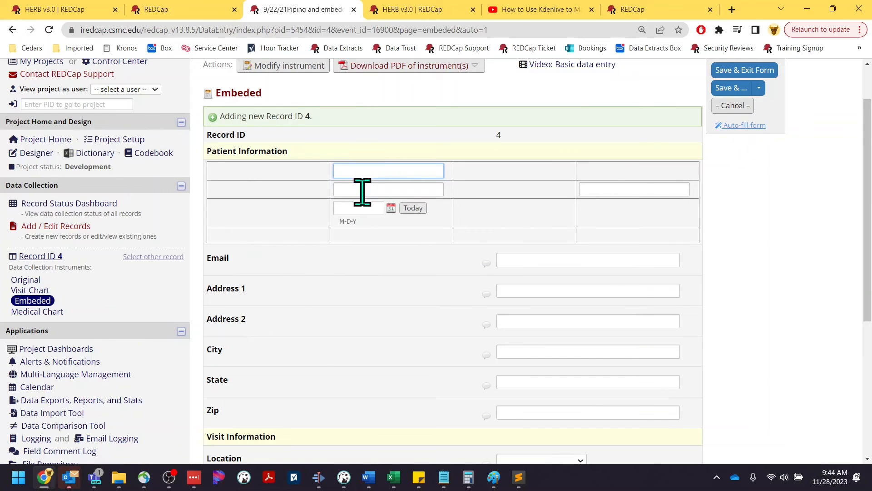
left_click(617, 186)
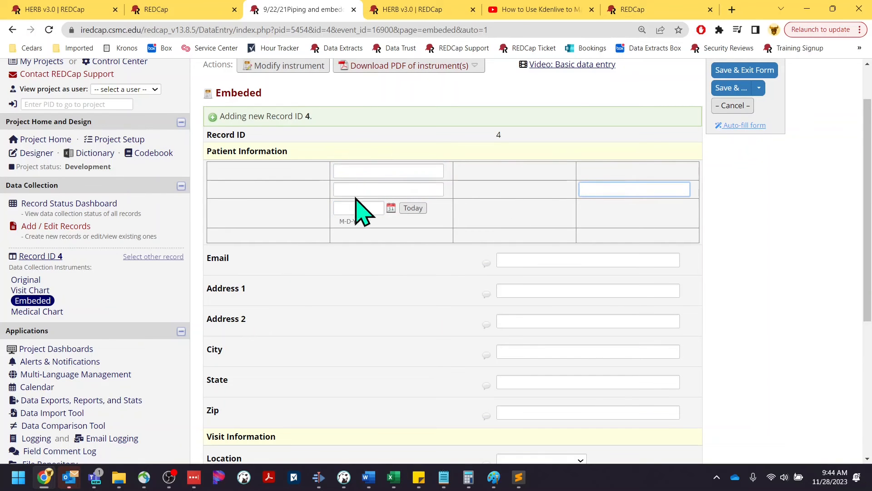
left_click(376, 169)
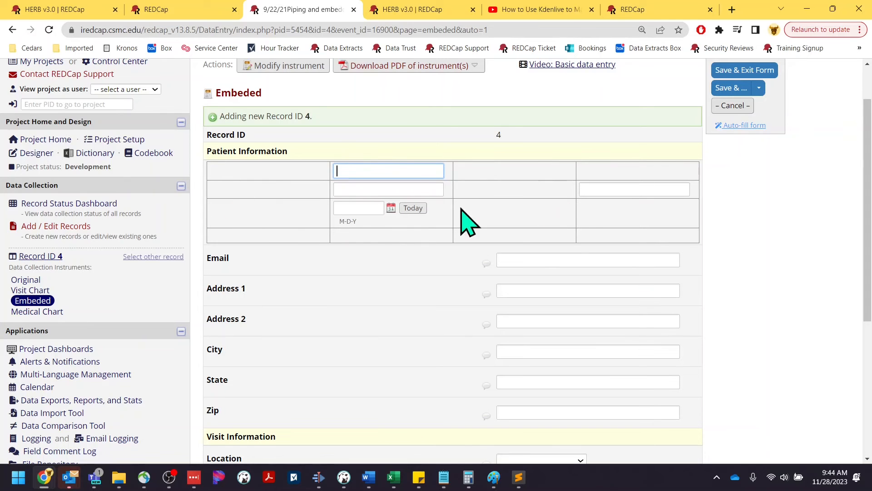
Return to the Designer, open Embeded, and edit the embedded table field.
left_click(25, 158)
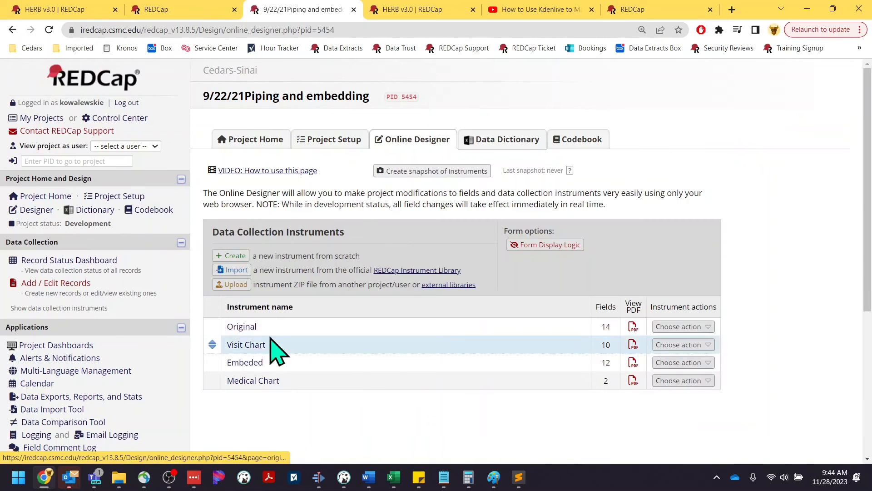
left_click(255, 362)
scroll(448, 331, "down", 2)
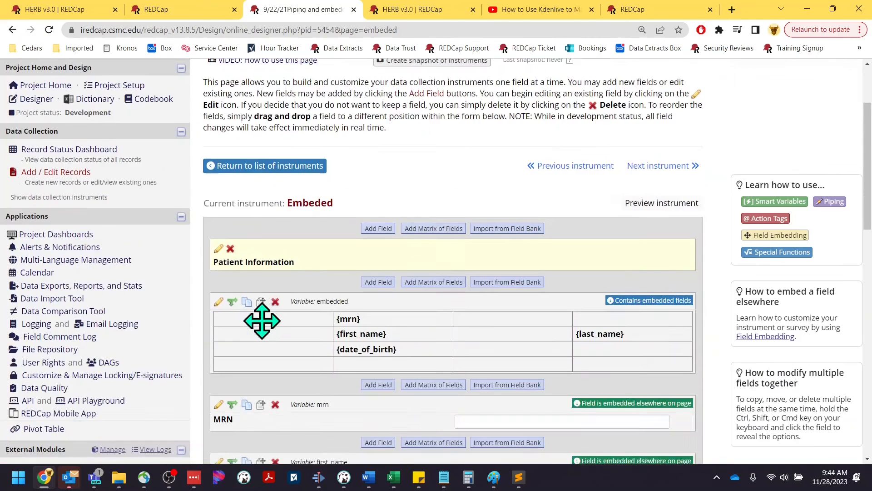
scroll(376, 361, "down", 1)
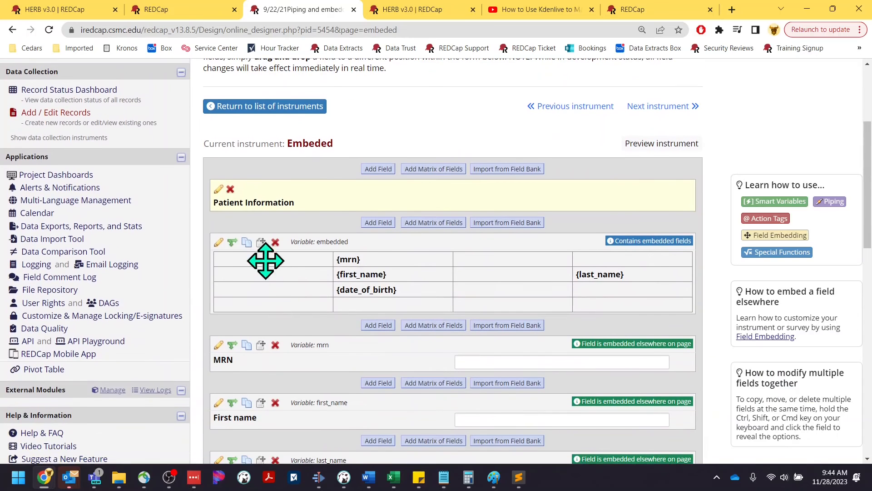
left_click(218, 242)
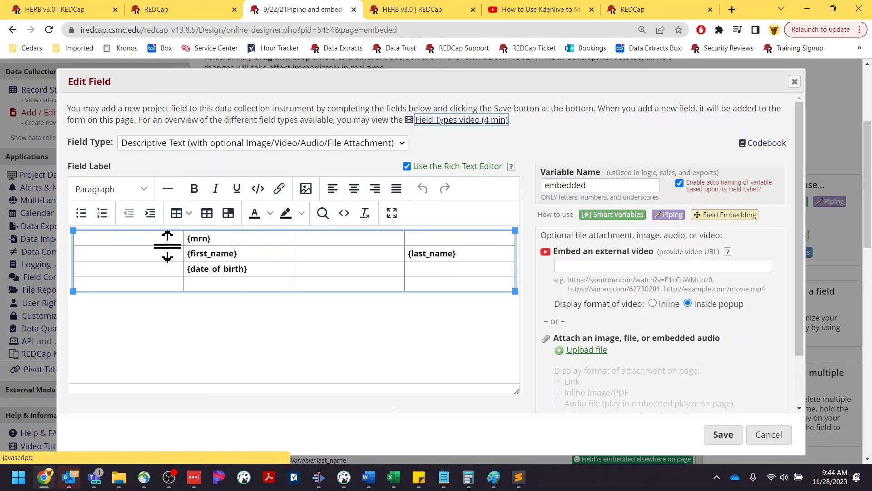
Type MRN, First Name, Last Name and Date of Birth into the label cells and save.
left_click(168, 240)
type("MRN")
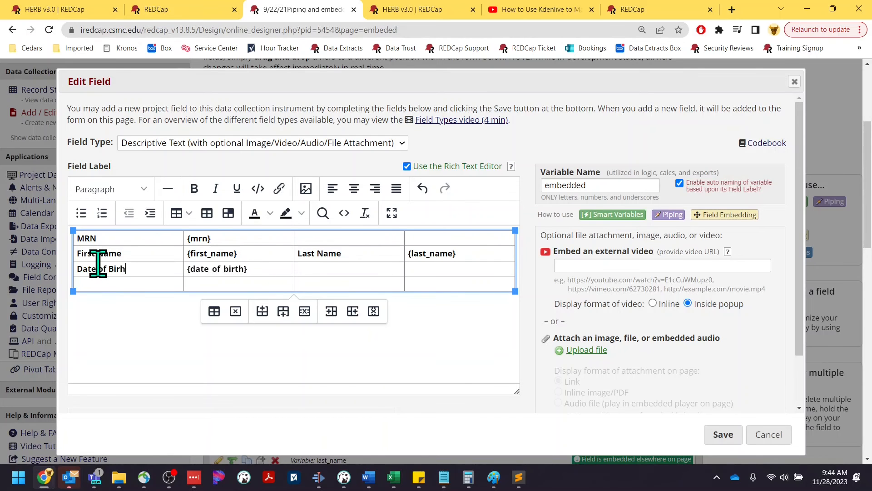
left_click(708, 434)
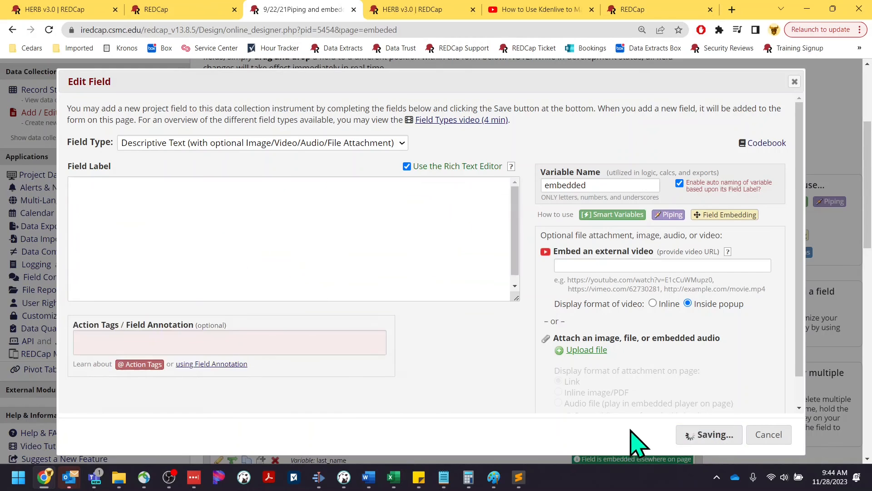
Add an Email row with {email}, append two blank rows at the bottom, and save.
scroll(454, 294, "down", 9)
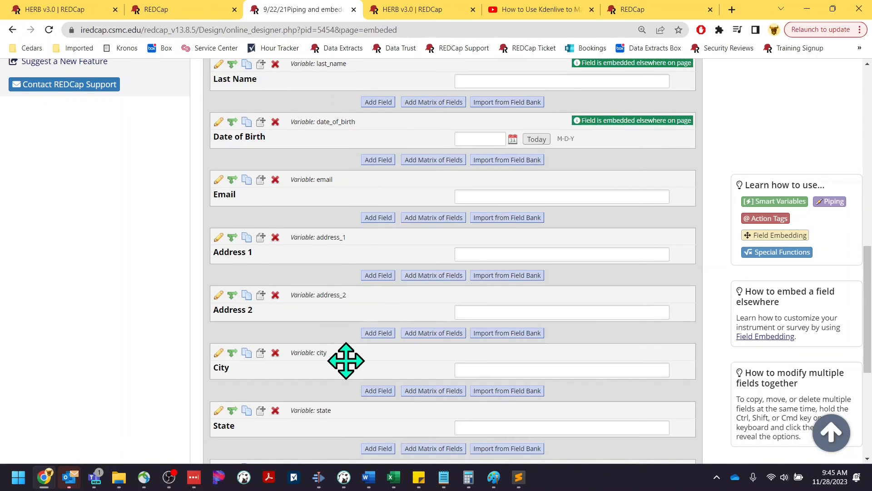
scroll(386, 285, "up", 8)
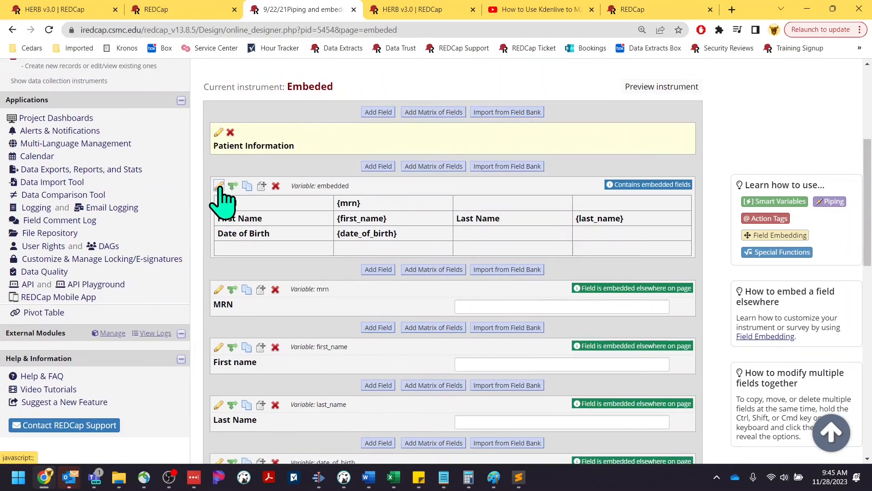
left_click(218, 187)
left_click(370, 267)
type("Email")
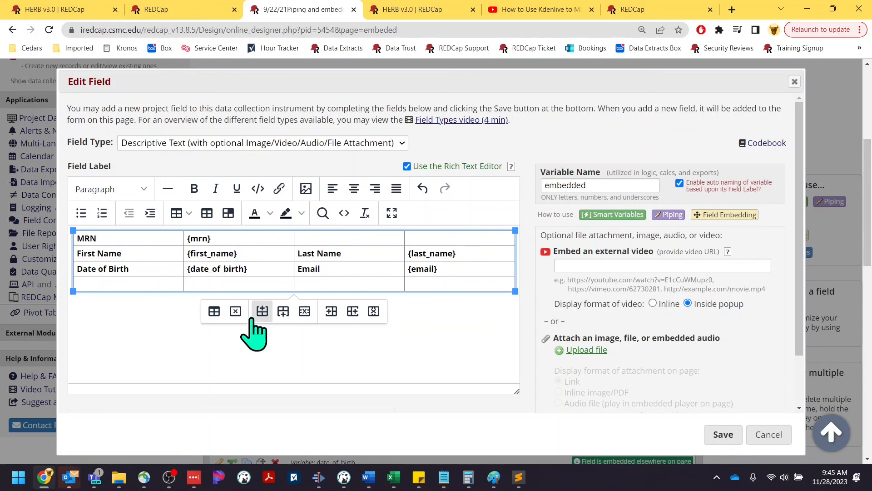
left_click(283, 311)
left_click(283, 326)
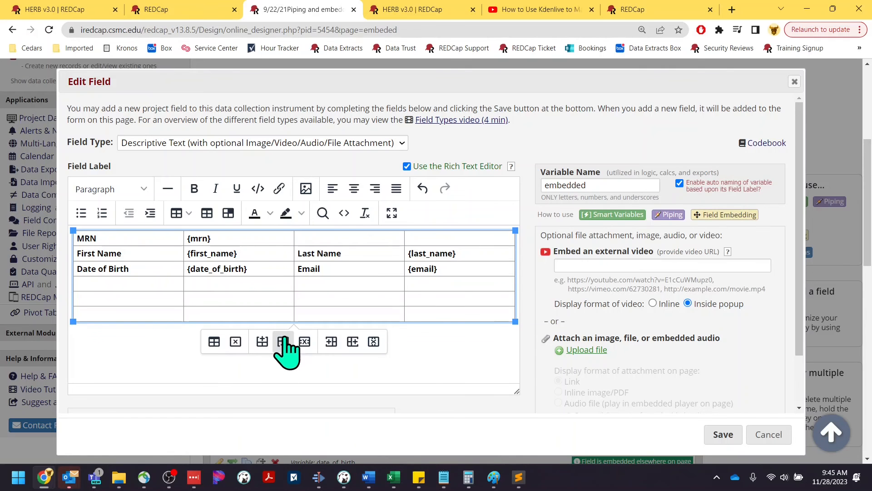
left_click(719, 435)
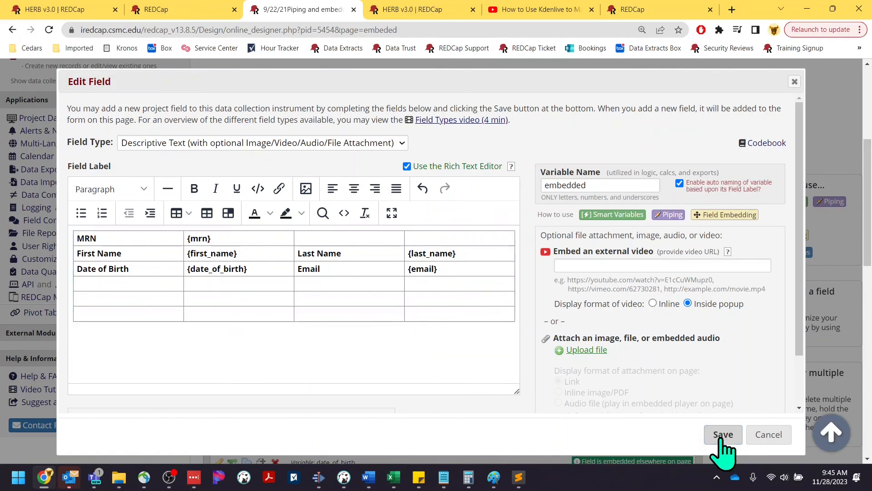
scroll(556, 314, "down", 5)
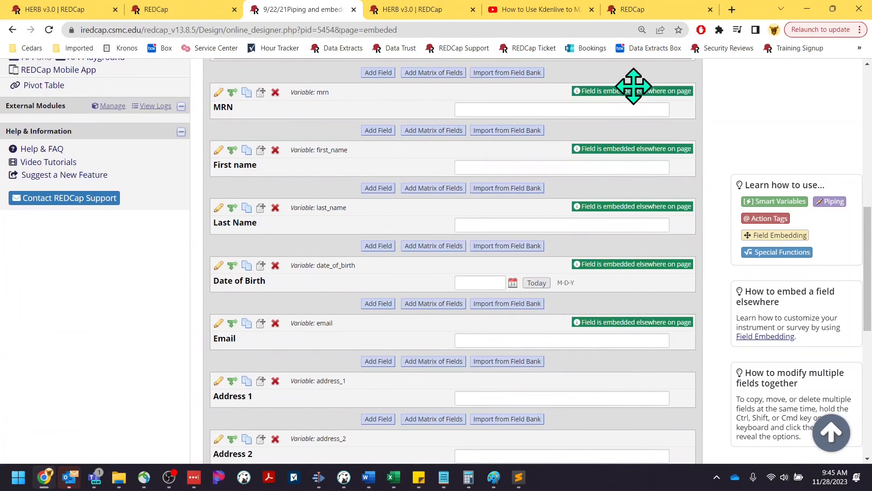
Open the Patient Information section header editor and close it without changes.
scroll(613, 284, "up", 5)
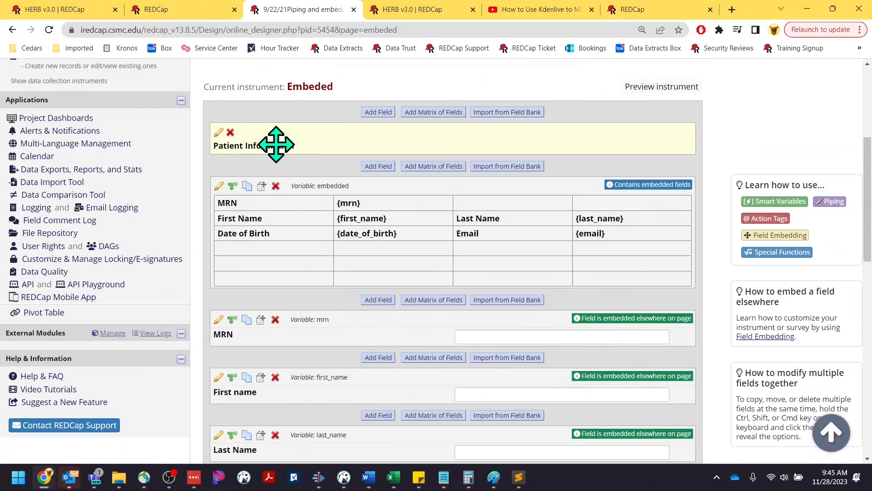
left_click(219, 132)
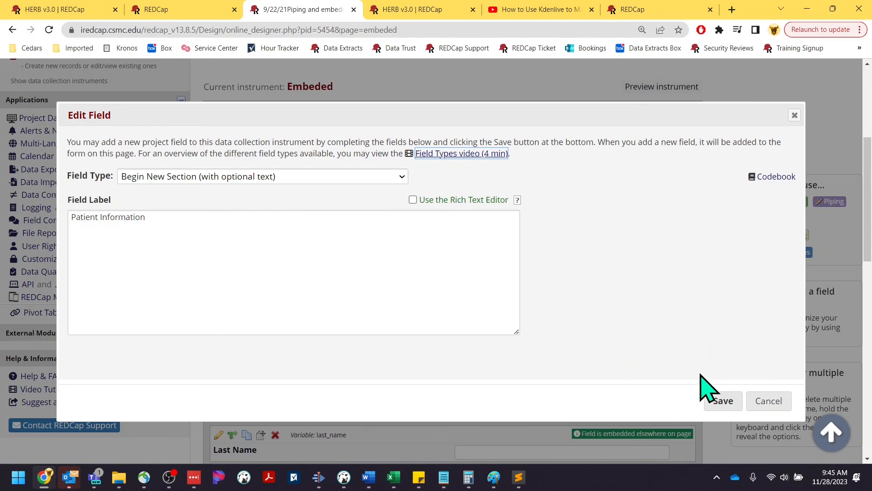
left_click(768, 400)
Change the embedded table's first-name placeholder to {firs_name}, save, and check the page.
left_click(219, 185)
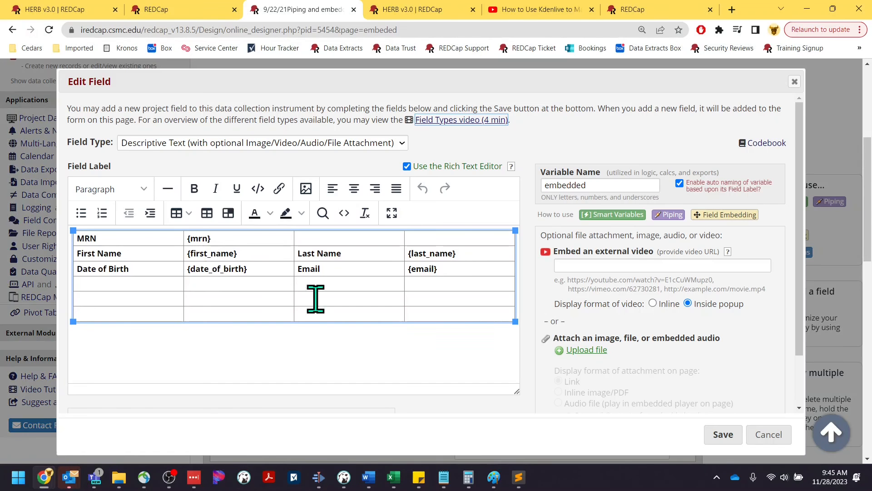
left_click(208, 253)
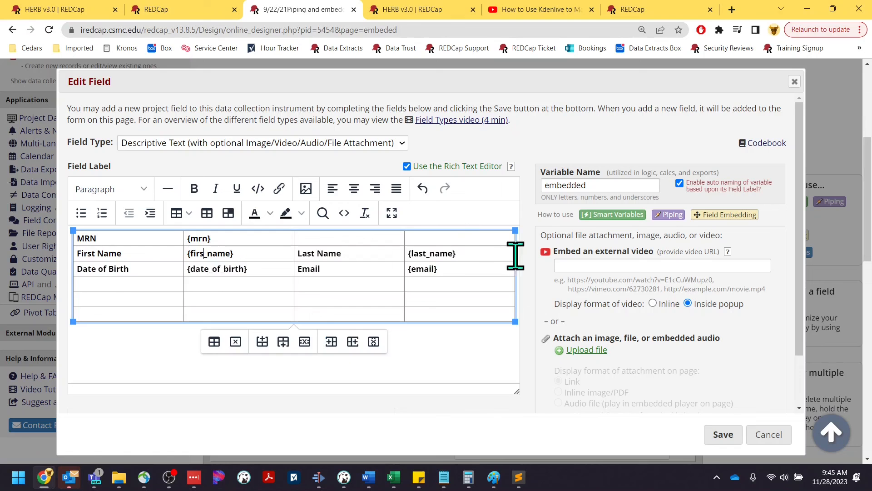
left_click(723, 434)
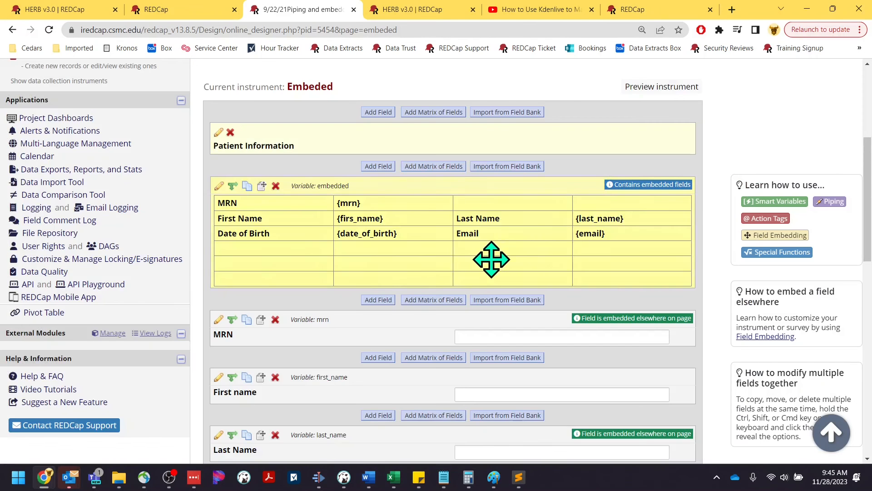
scroll(641, 267, "down", 3)
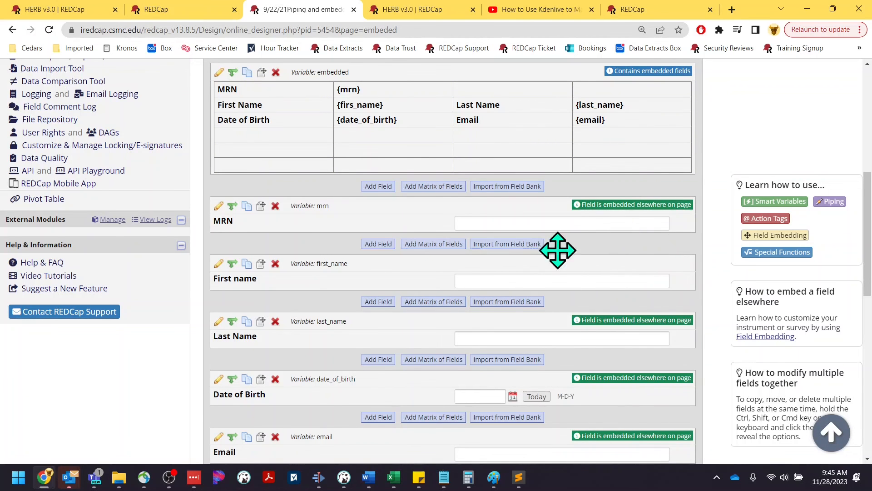
scroll(636, 255, "down", 5)
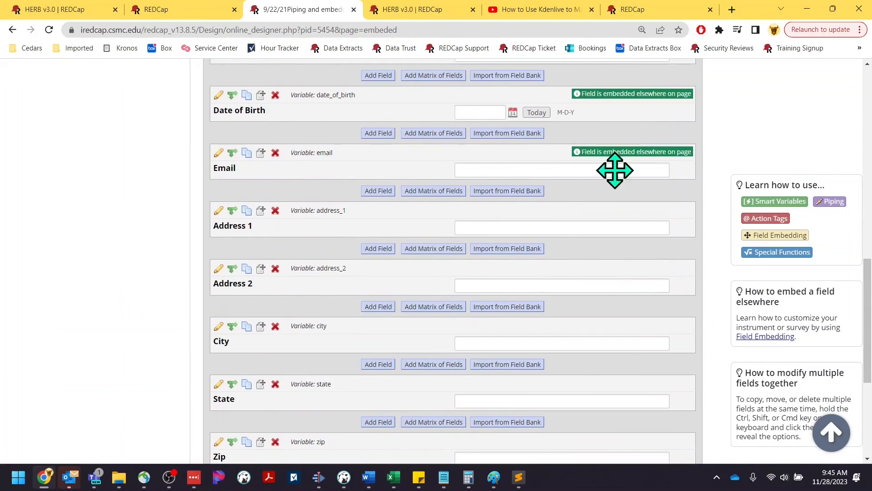
scroll(591, 273, "down", 2)
scroll(576, 323, "up", 12)
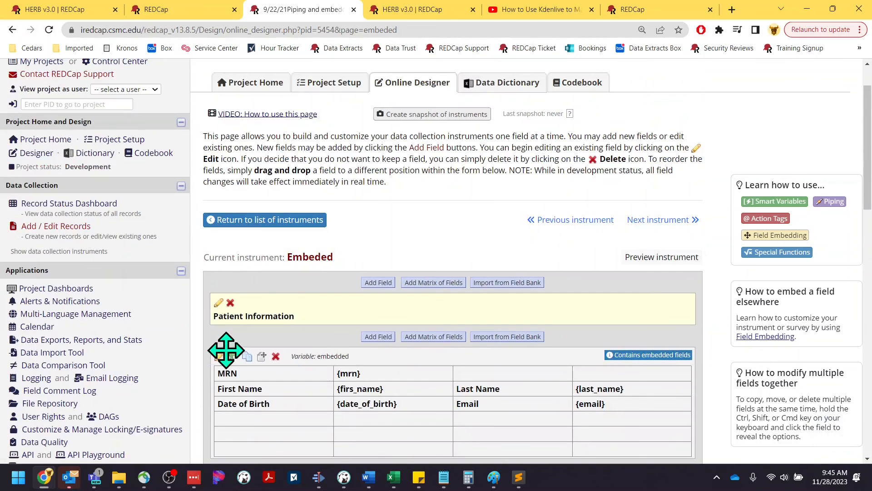
Restore {first_name} in the embedded table, undoing added columns, save it, and switch to OBS Studio.
left_click(222, 358)
left_click(205, 253)
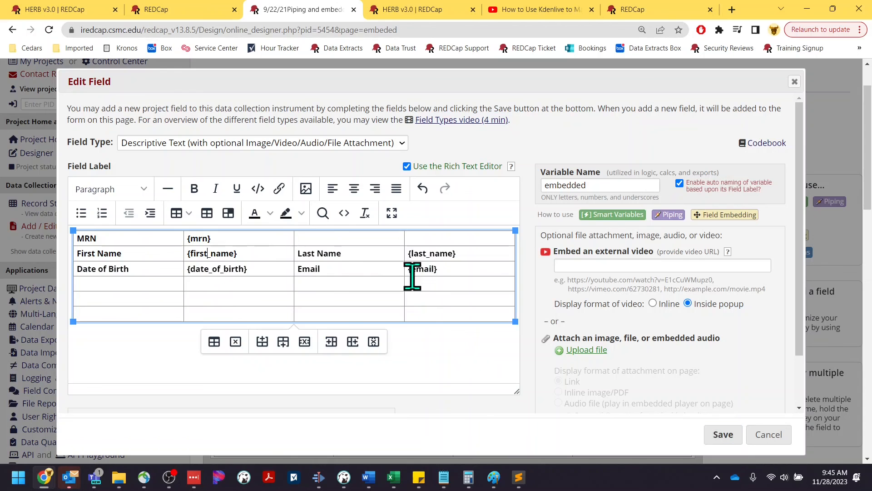
left_click(353, 342)
left_click(353, 341)
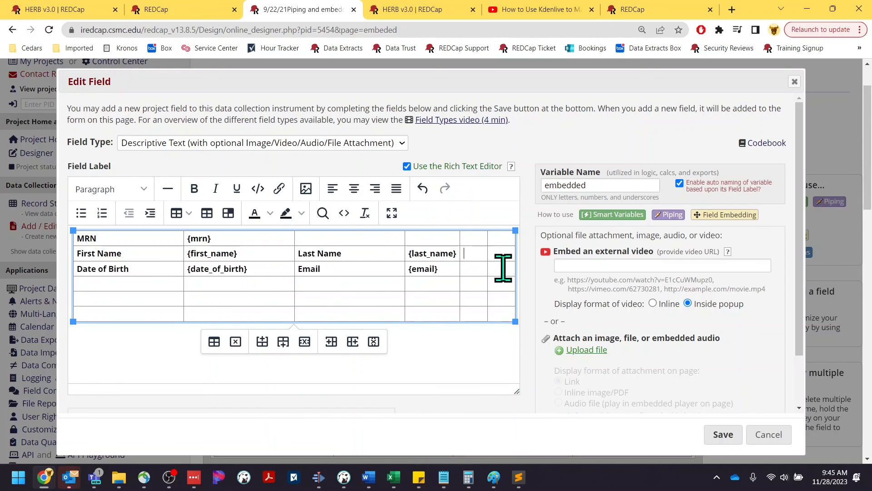
key("ctrl+z")
key("ctrl+z")
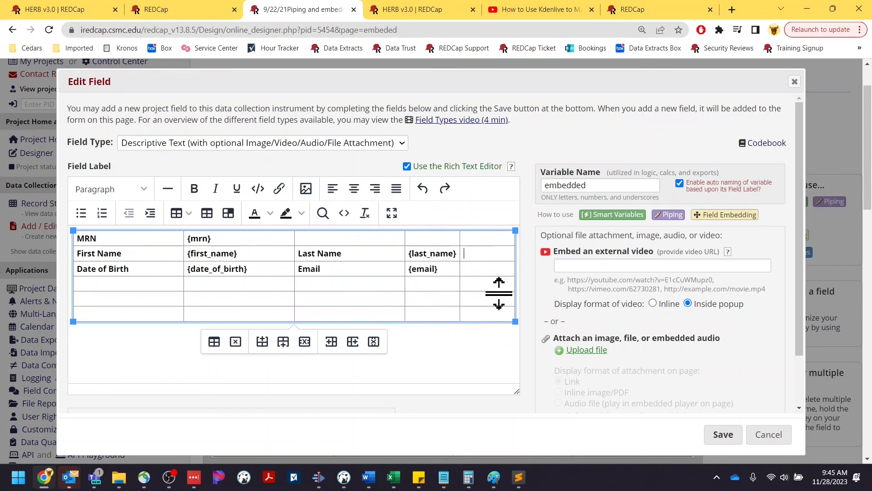
left_click(712, 435)
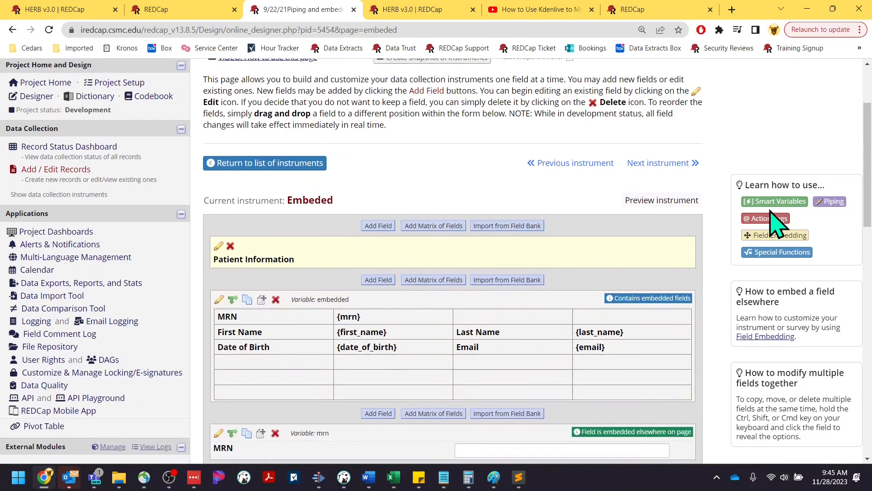
scroll(766, 221, "down", 3)
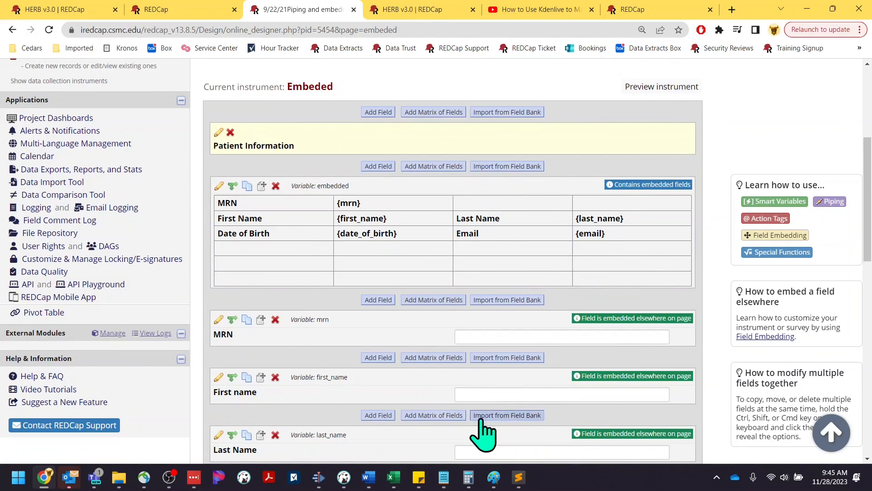
left_click(170, 477)
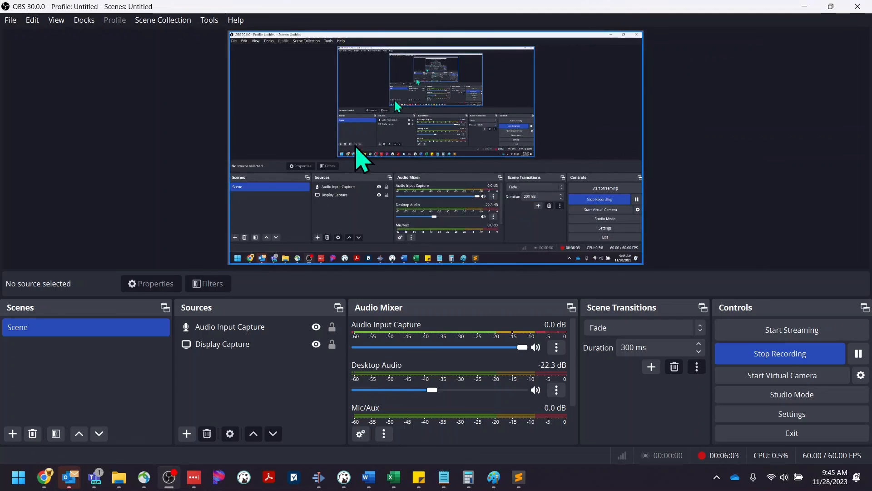